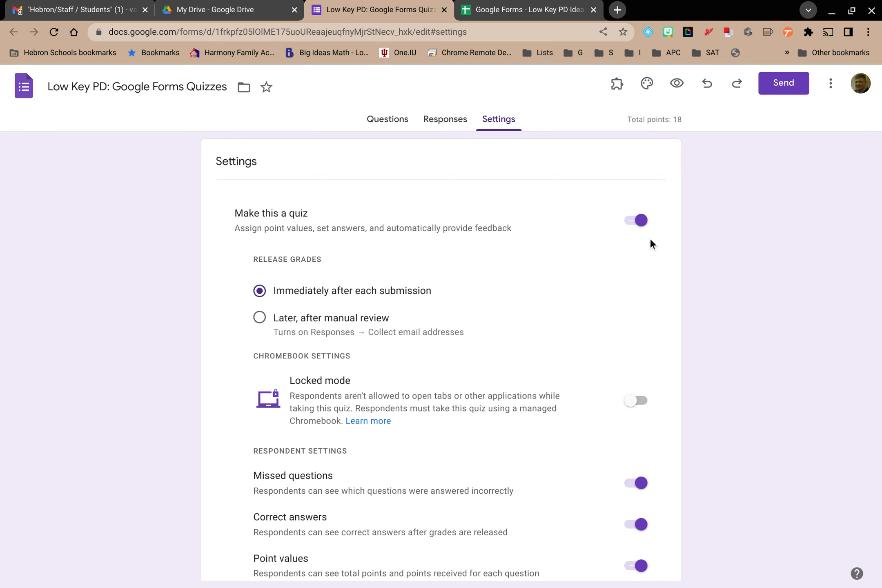
# Review the quiz settings for release grades, respondent settings and default point value
pyautogui.scroll(-1, 719, 250)
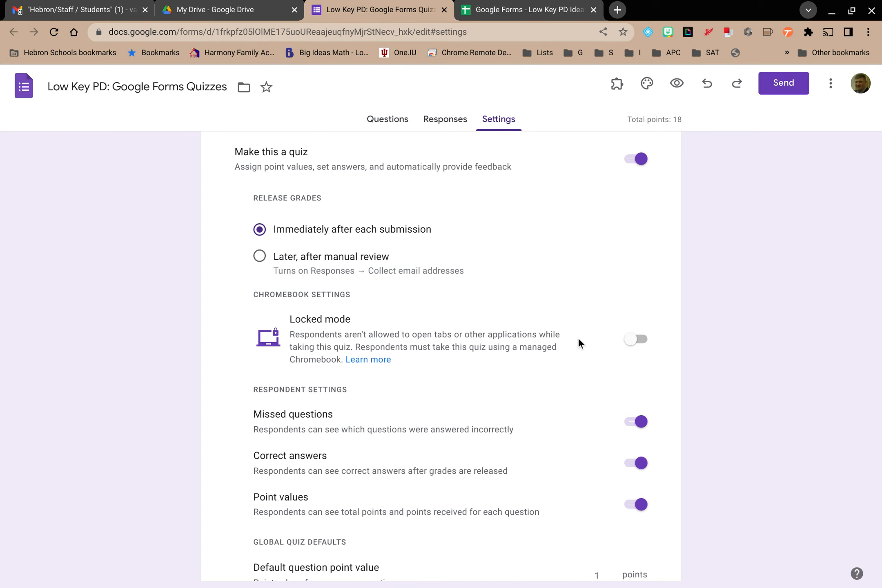
pyautogui.scroll(-3, 611, 353)
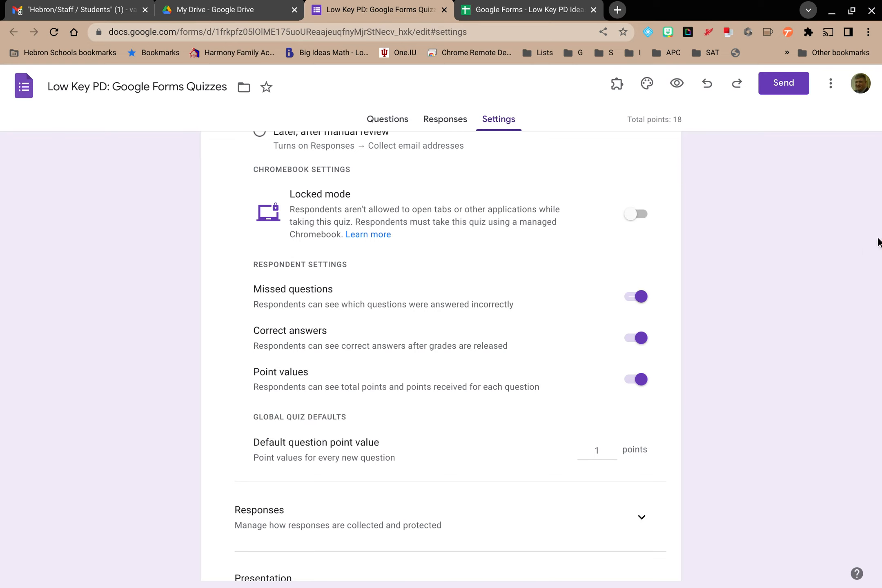
pyautogui.scroll(1, 835, 207)
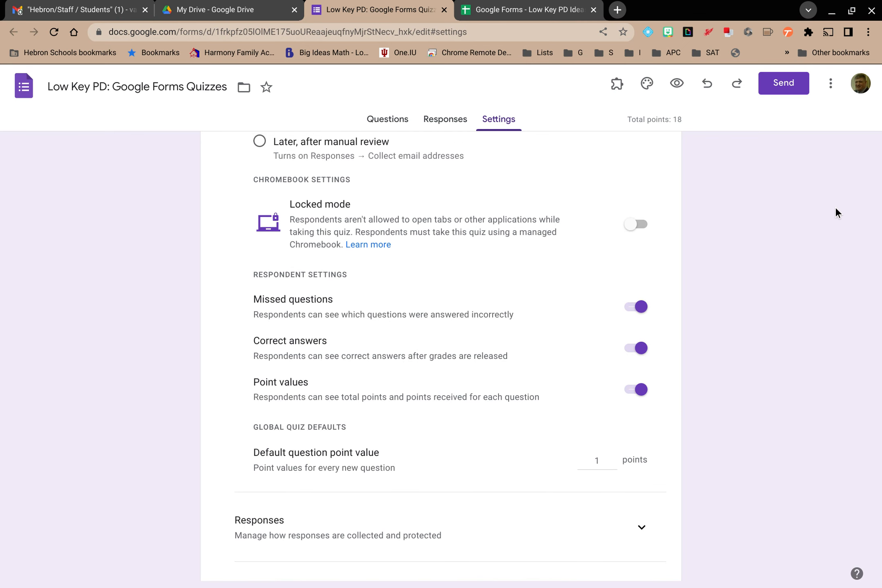
pyautogui.scroll(5, 835, 207)
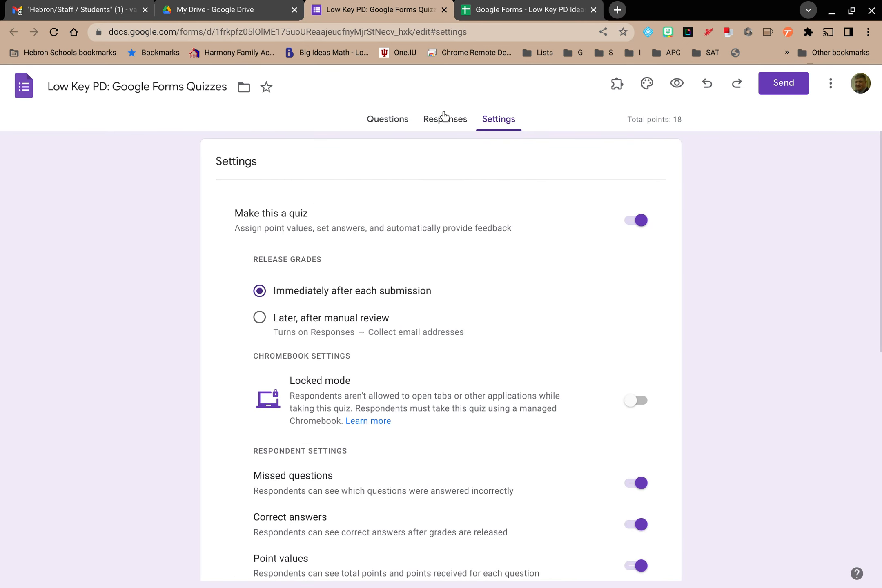
# Open the questions and set the First Name question's answer key to 0 points
pyautogui.click(393, 121)
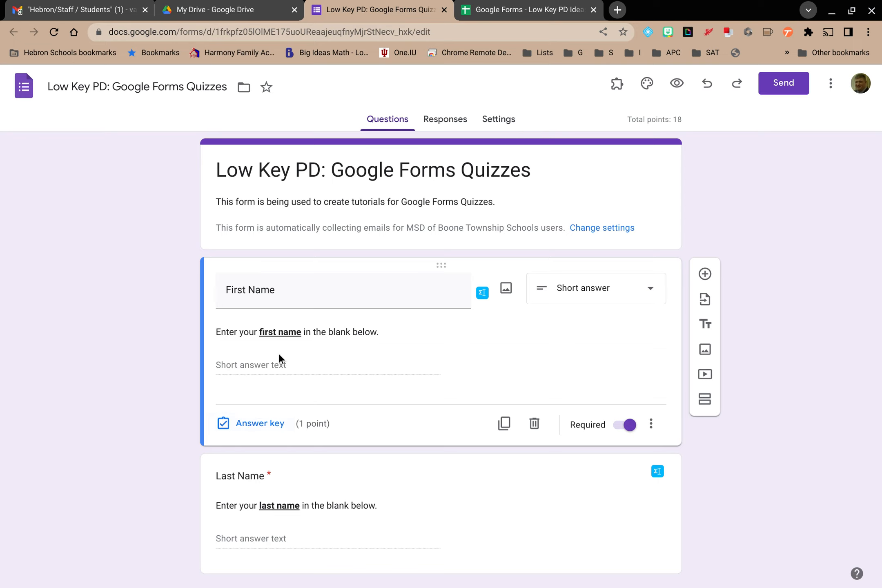
pyautogui.click(261, 425)
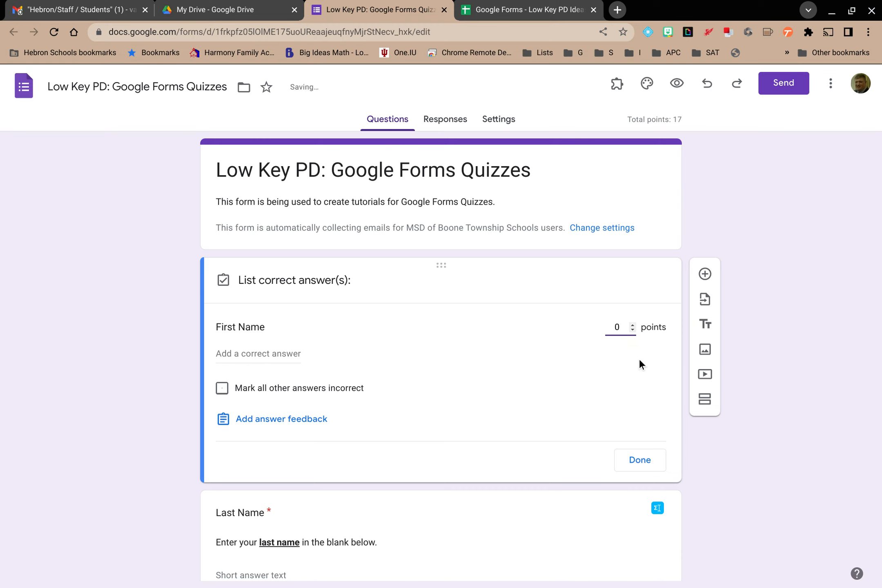
pyautogui.click(632, 449)
# Set the Last Name question's answer key to 0 points
pyautogui.scroll(-3, 564, 399)
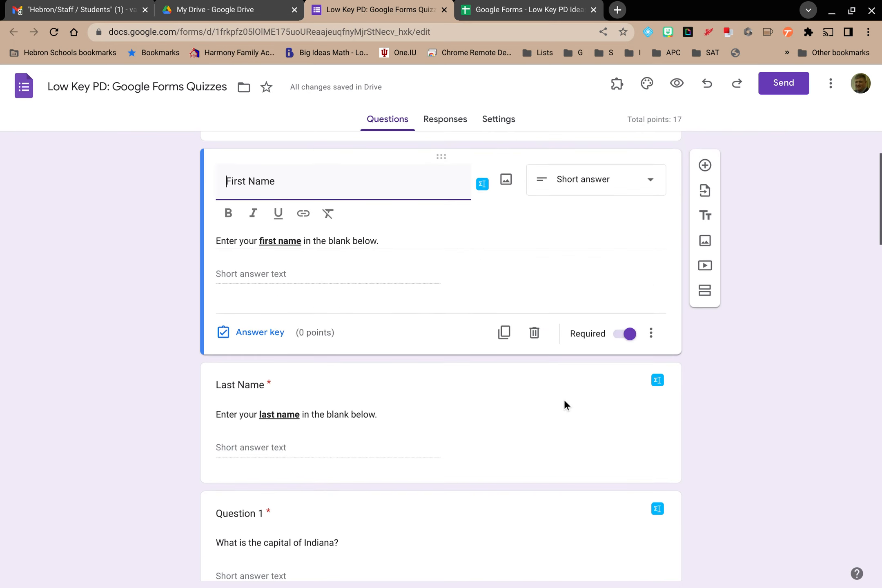
pyautogui.click(332, 411)
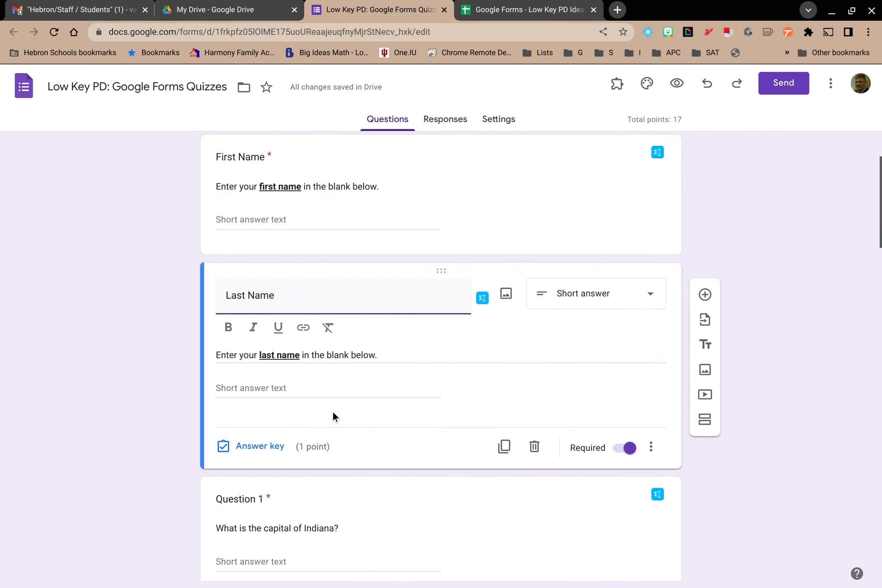
pyautogui.click(276, 448)
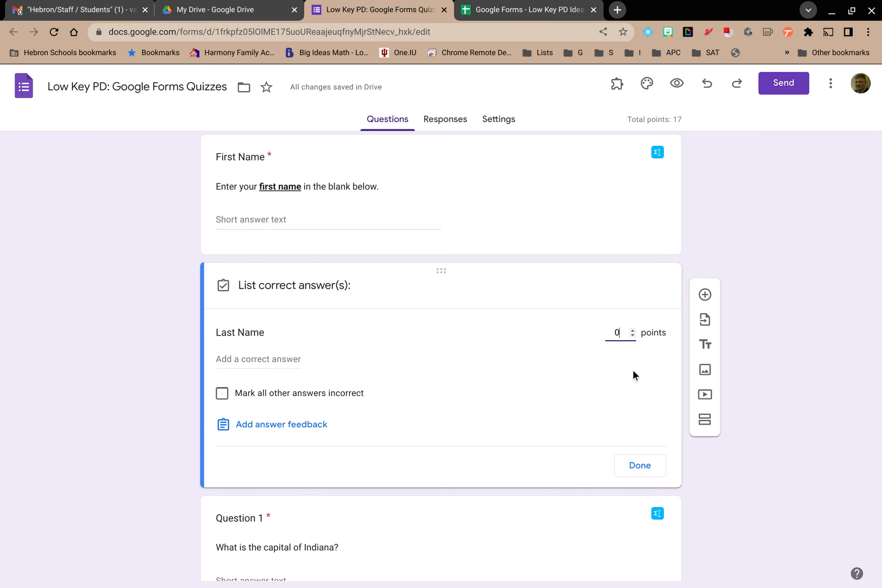
pyautogui.click(636, 465)
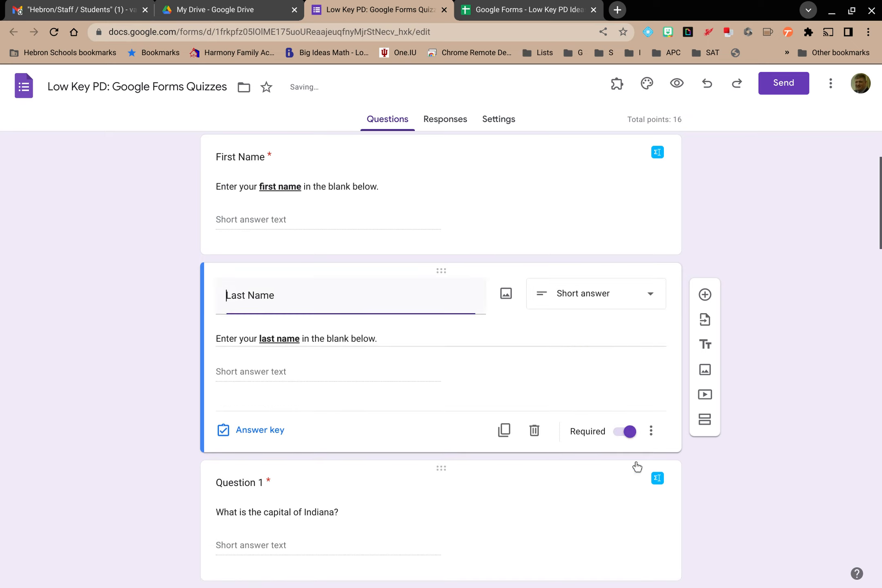
# Open Question 1's answer key and review its correct answer before closing it
pyautogui.scroll(-5, 805, 253)
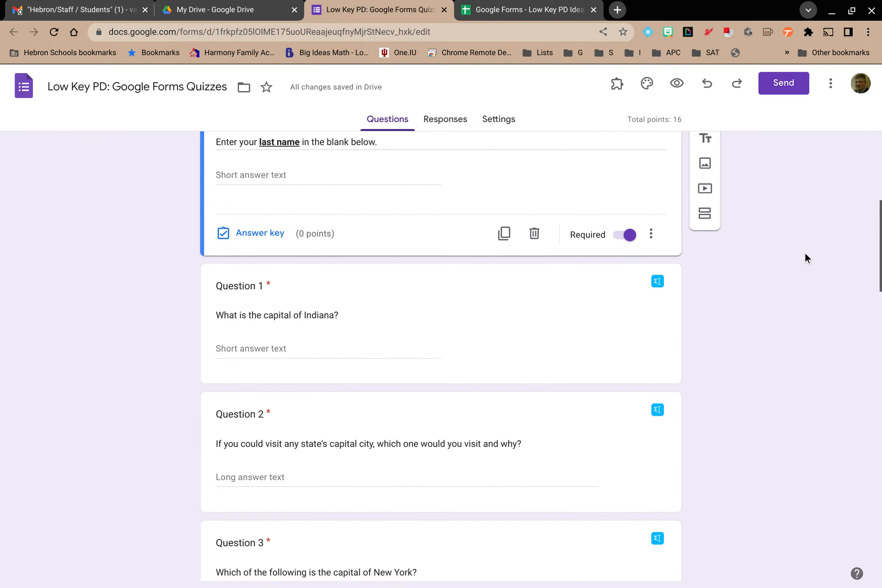
pyautogui.scroll(-3, 805, 253)
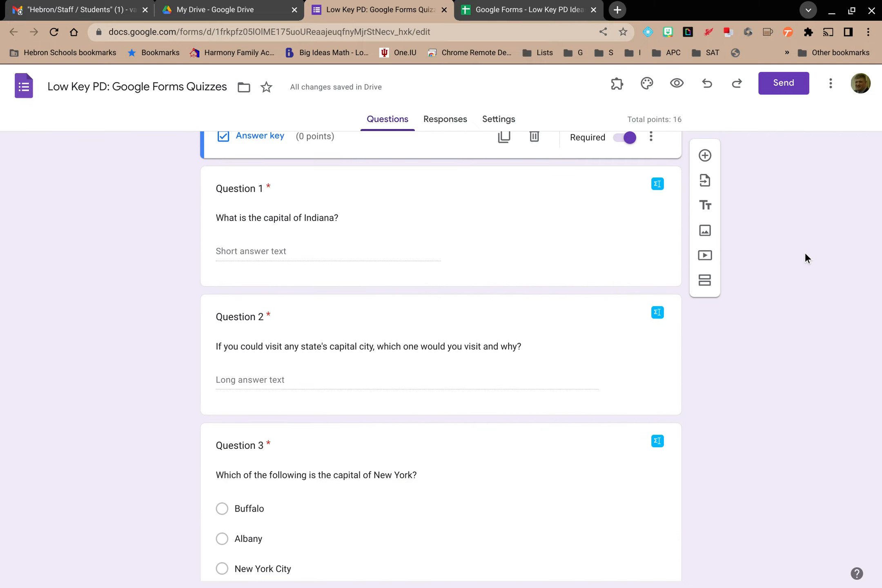
pyautogui.click(444, 246)
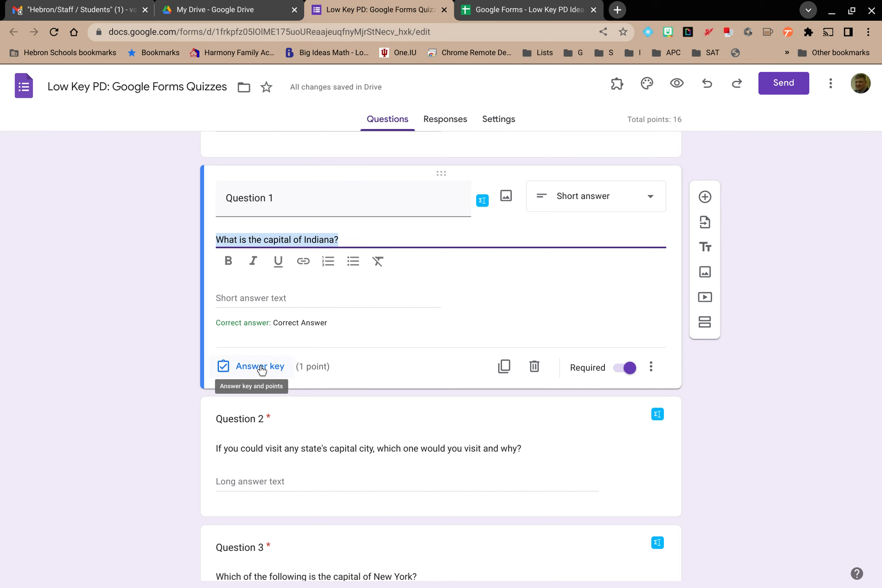
pyautogui.click(262, 369)
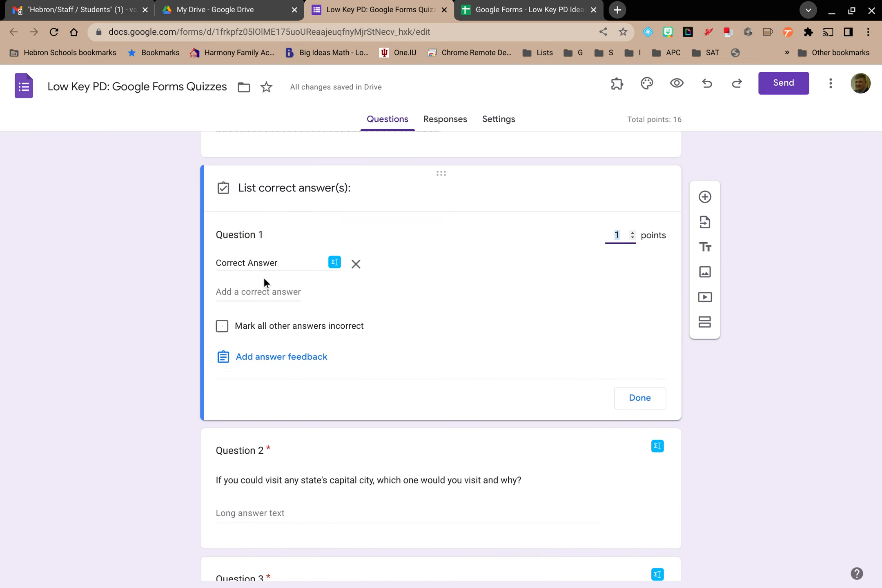
pyautogui.click(639, 406)
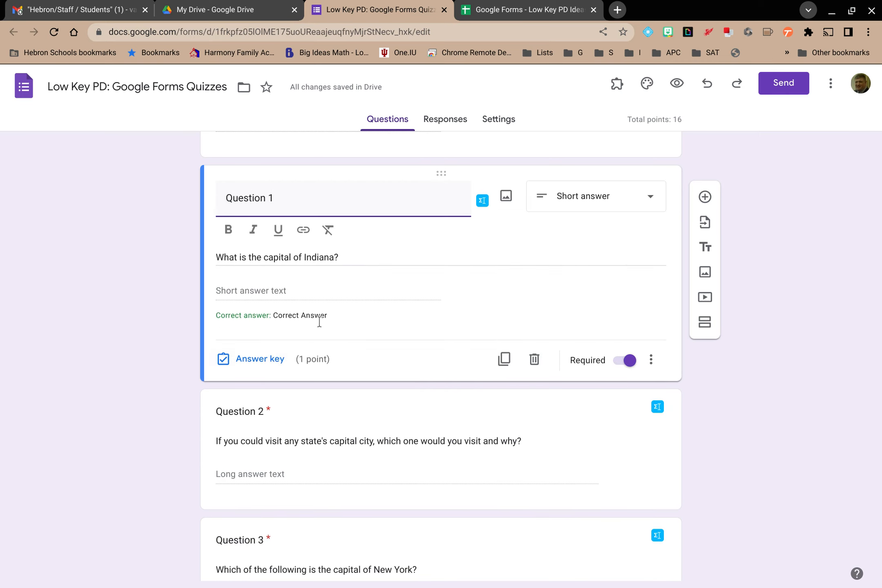
# Set Question 1's correct answer to Indianapolis and mark all other answers incorrect
pyautogui.click(274, 360)
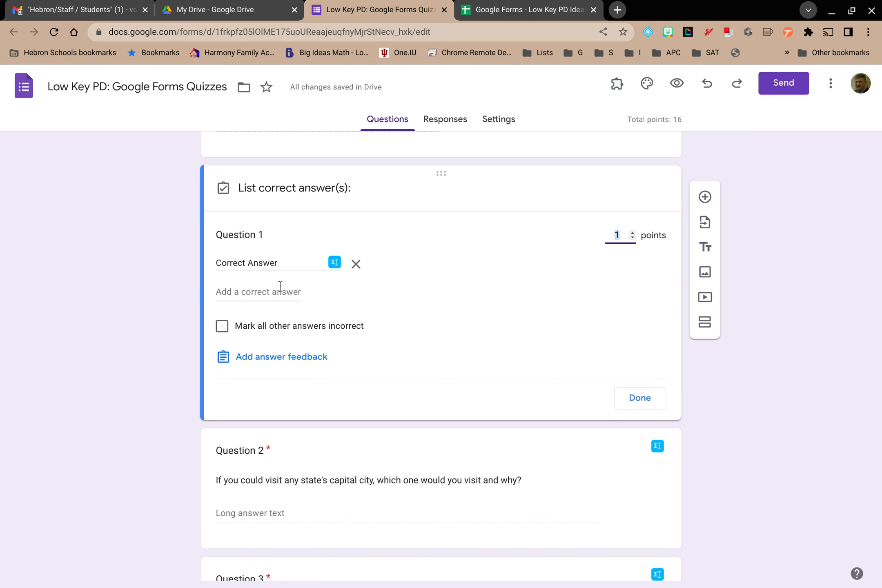
pyautogui.click(280, 291)
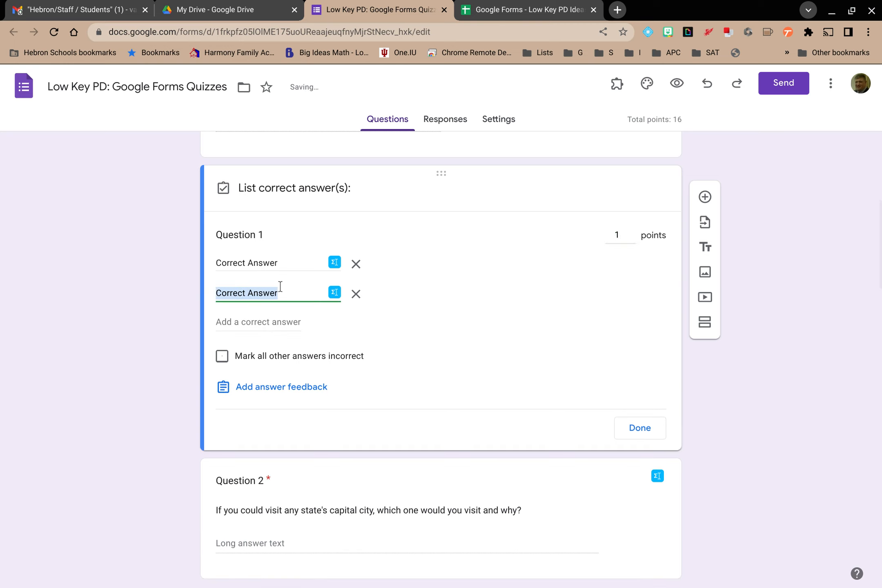
pyautogui.click(356, 293)
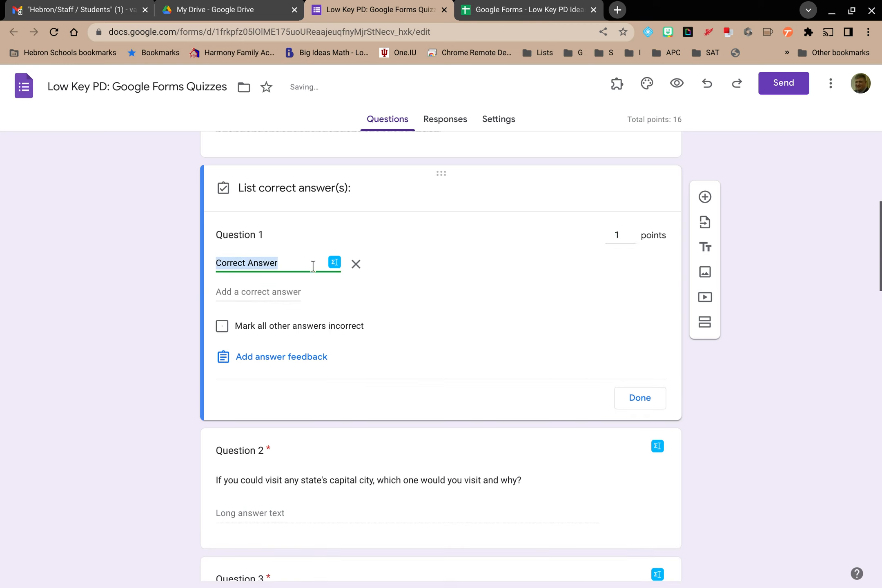
pyautogui.write('Ind')
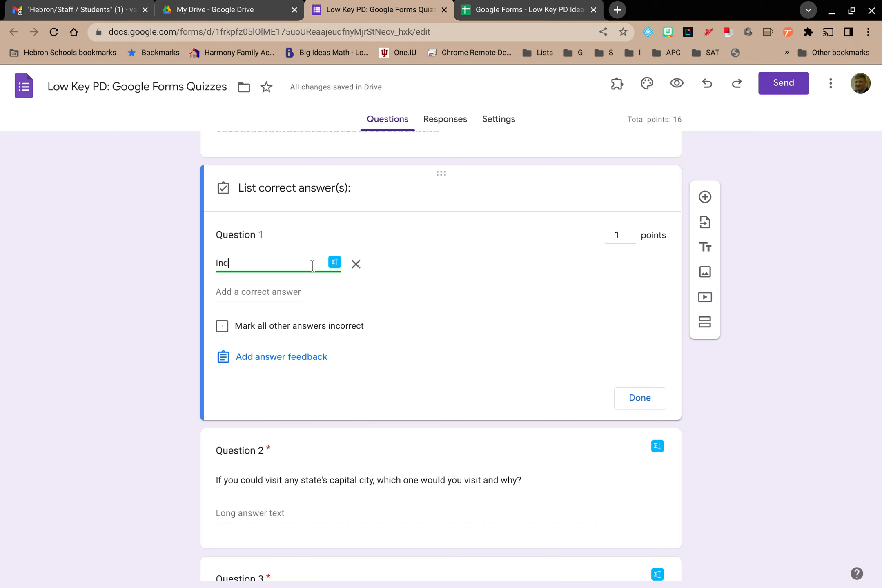
pyautogui.write('ianapol')
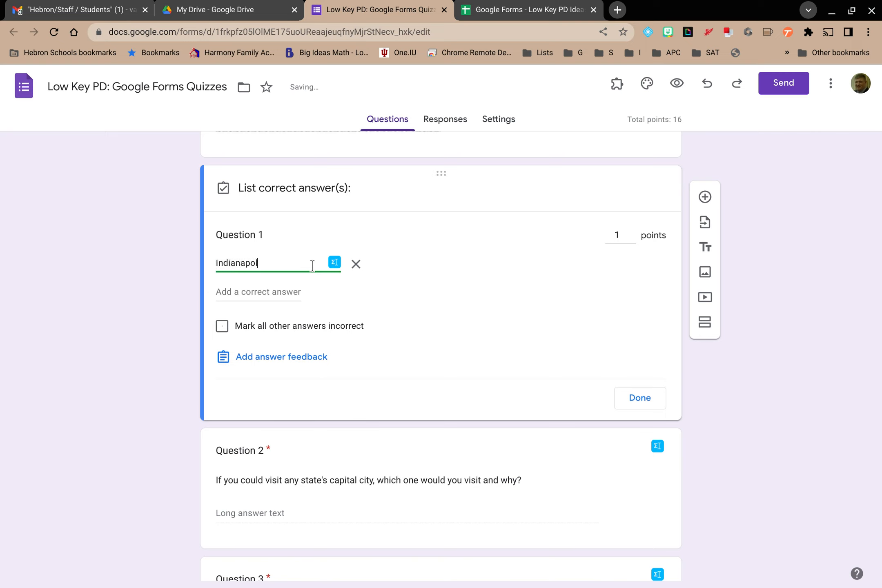
pyautogui.write('is')
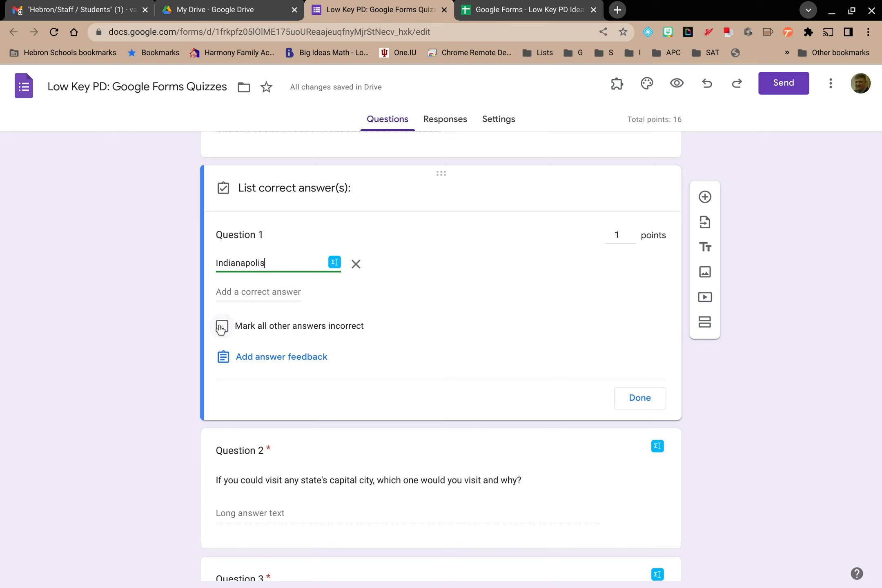
pyautogui.click(221, 328)
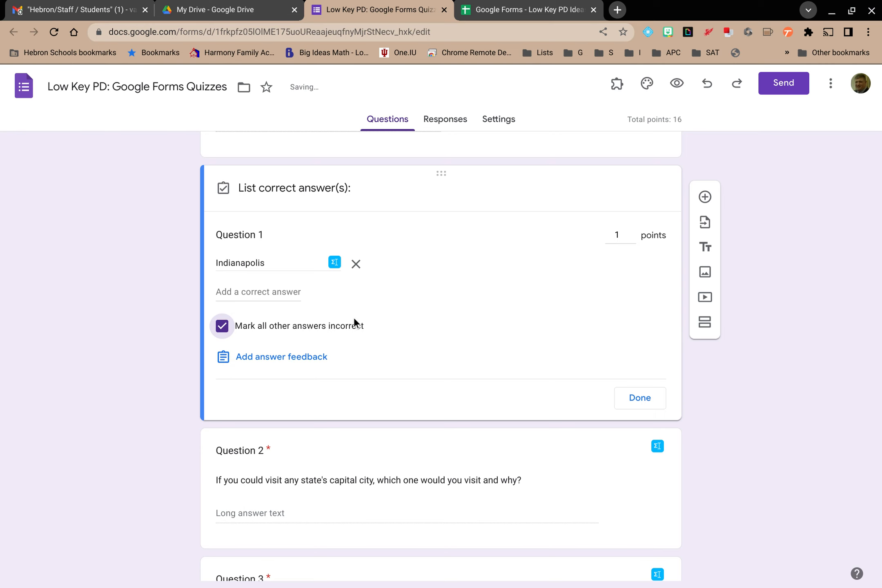
# Add answer feedback to Question 1 reading "Did you capitalize correctly?"
pyautogui.click(304, 358)
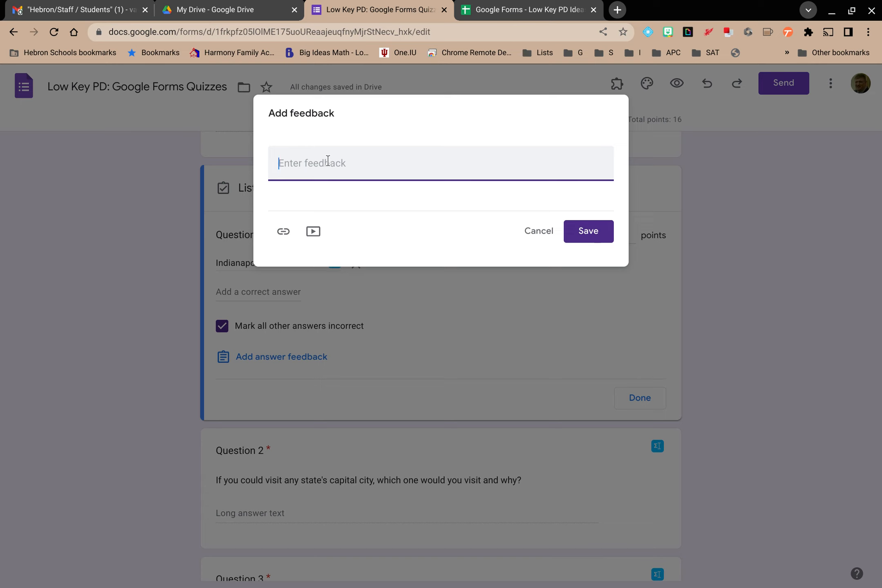
pyautogui.write('Did you capitalize corr')
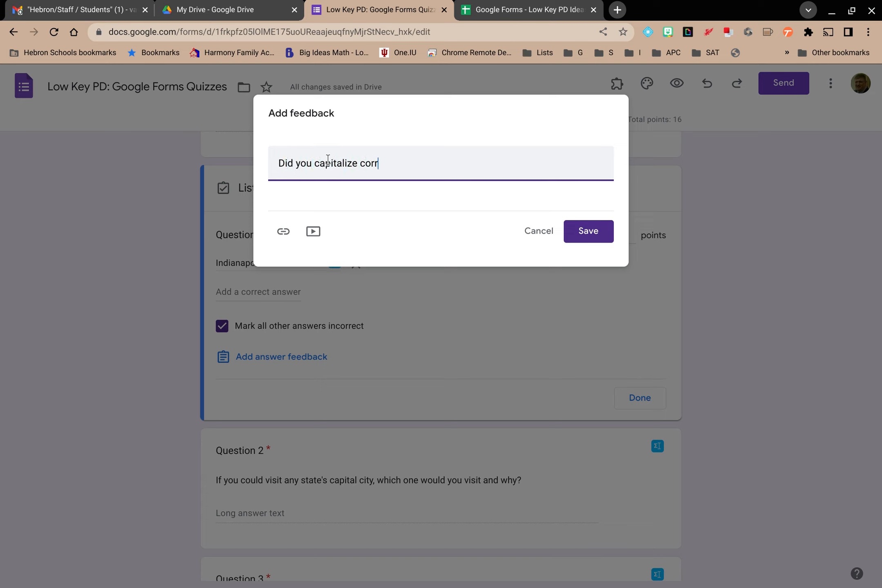
pyautogui.write('ectly?')
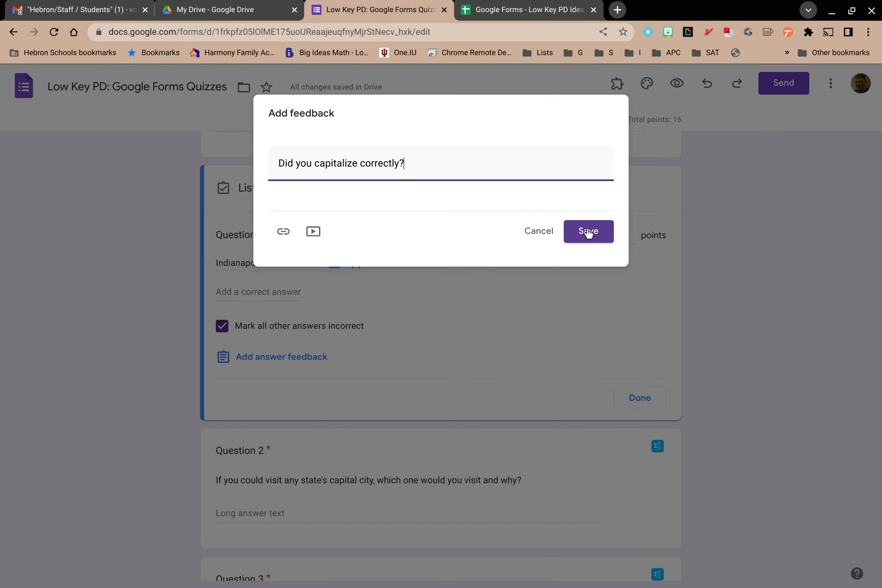
pyautogui.click(588, 232)
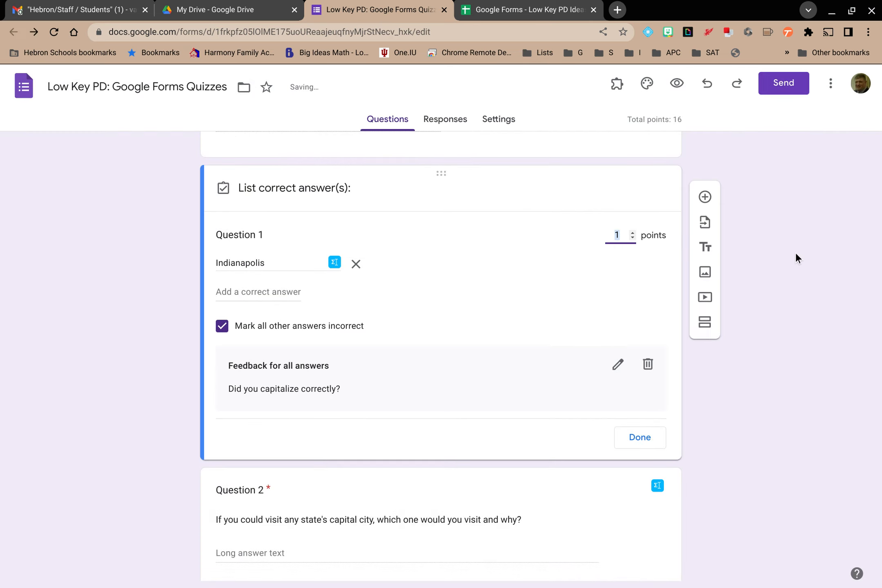
# Set Question 2's point value to 5 in its answer key
pyautogui.scroll(-1, 795, 253)
pyautogui.scroll(-1, 796, 252)
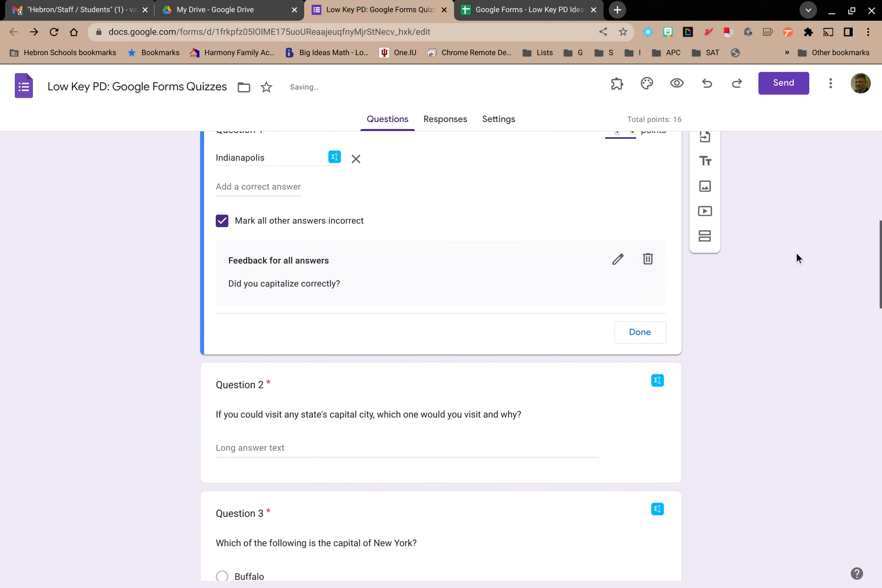
pyautogui.scroll(-3, 589, 258)
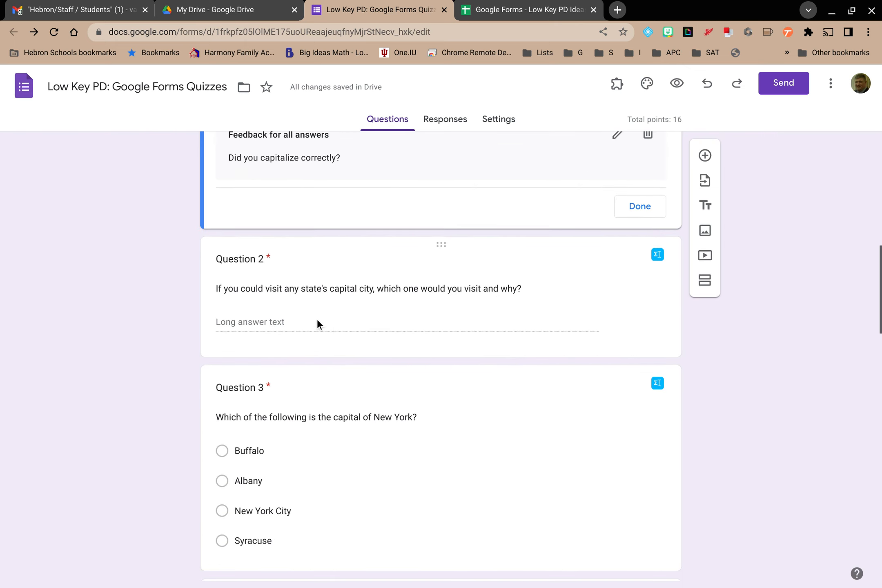
pyautogui.click(317, 319)
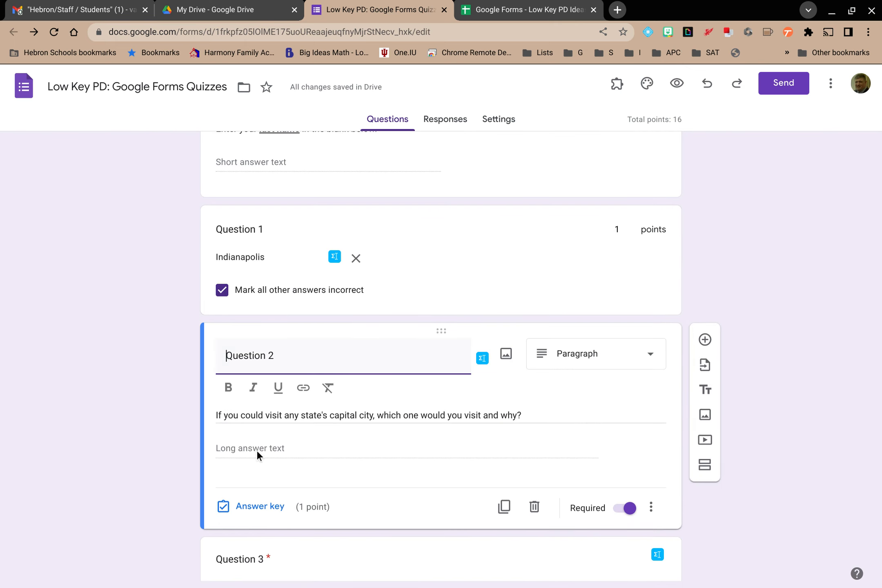
pyautogui.click(266, 506)
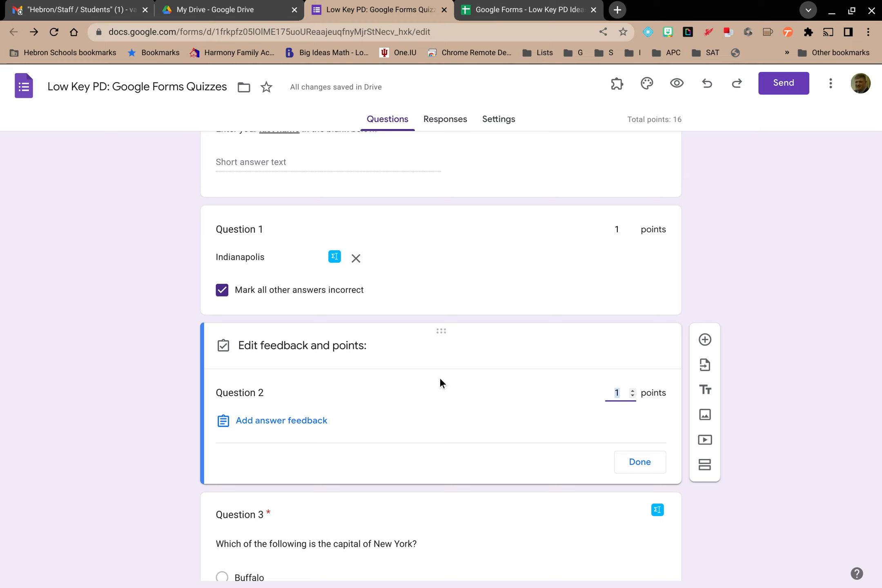
pyautogui.click(633, 390)
pyautogui.click(633, 390)
pyautogui.click(633, 389)
pyautogui.click(633, 389)
pyautogui.click(629, 454)
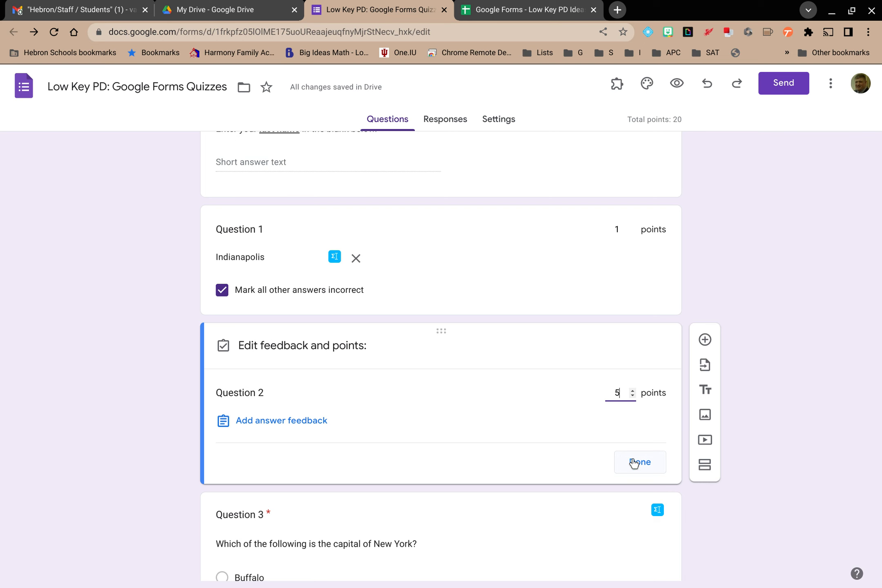
# Open Question 3's answer key and mark Albany as the correct answer
pyautogui.scroll(-5, 633, 464)
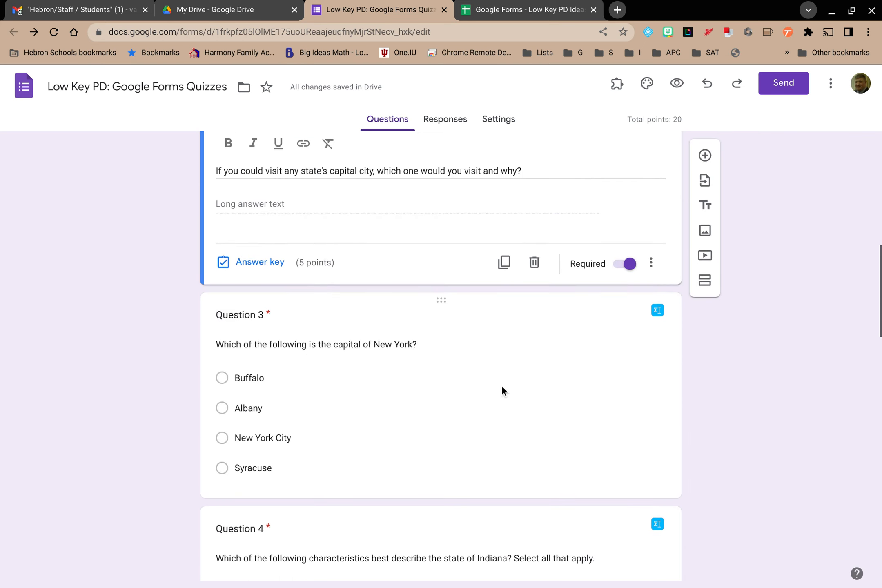
pyautogui.click(502, 385)
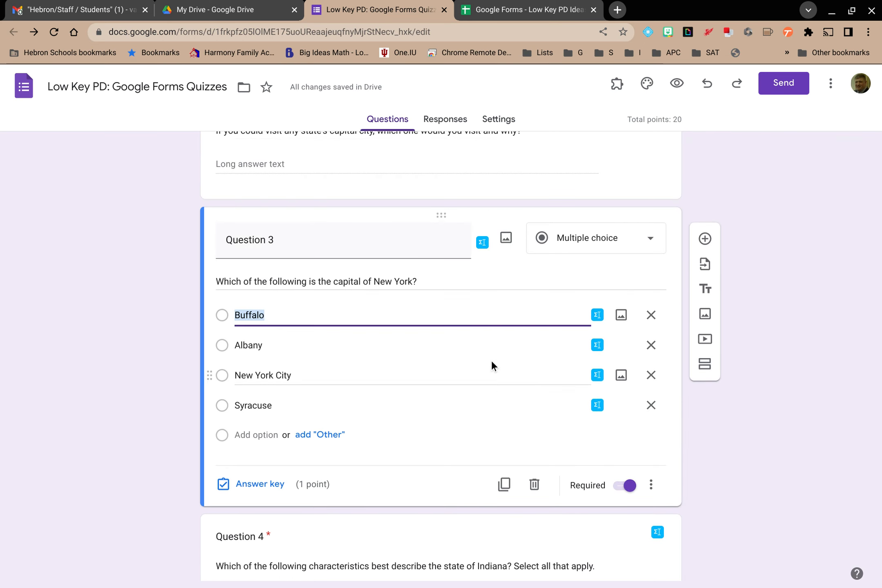
pyautogui.click(274, 481)
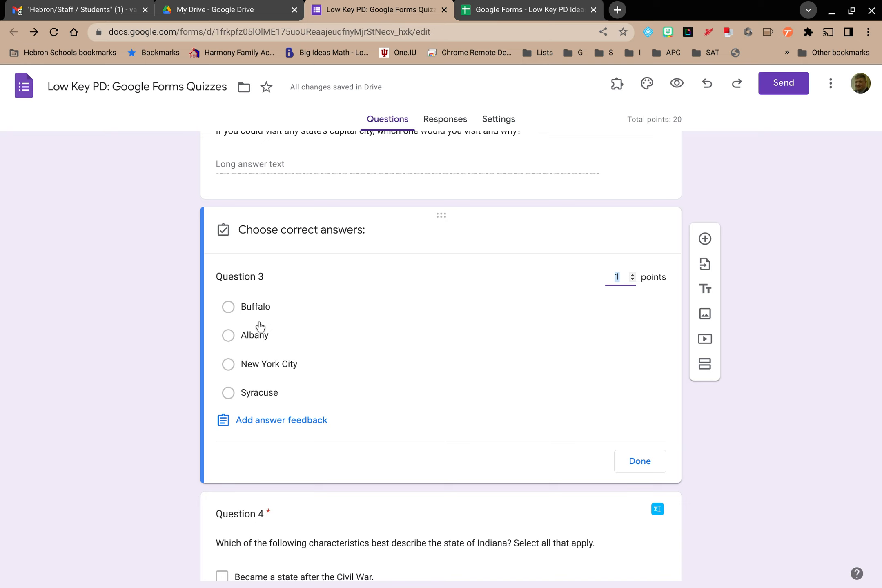
pyautogui.click(228, 339)
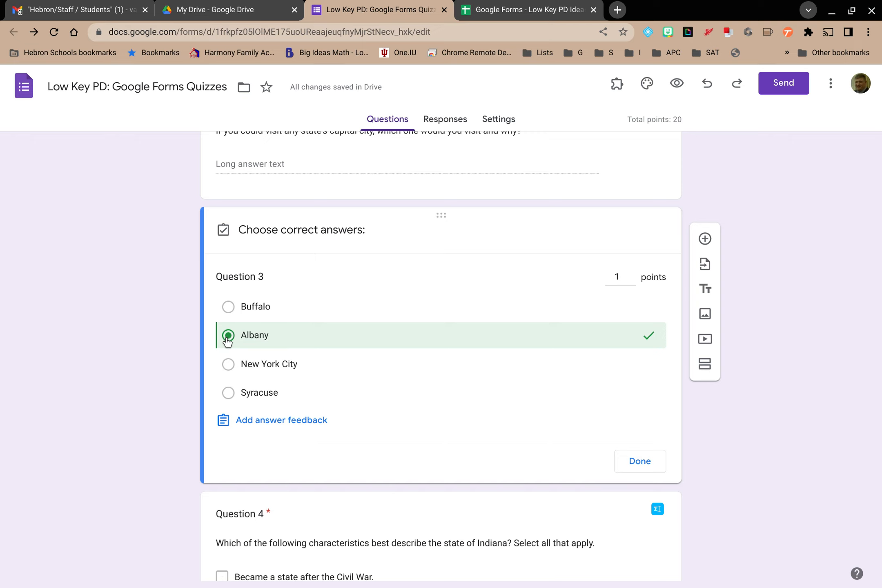
pyautogui.click(304, 420)
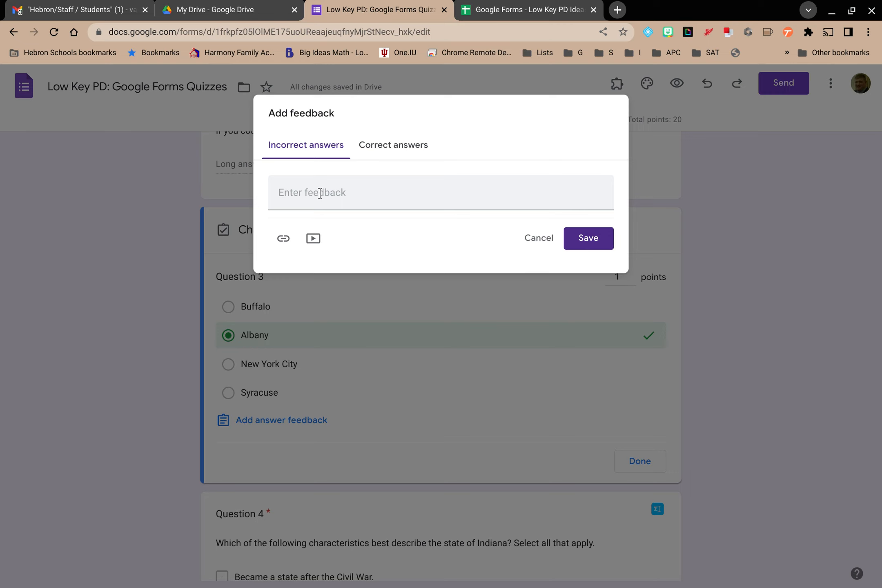
pyautogui.click(398, 144)
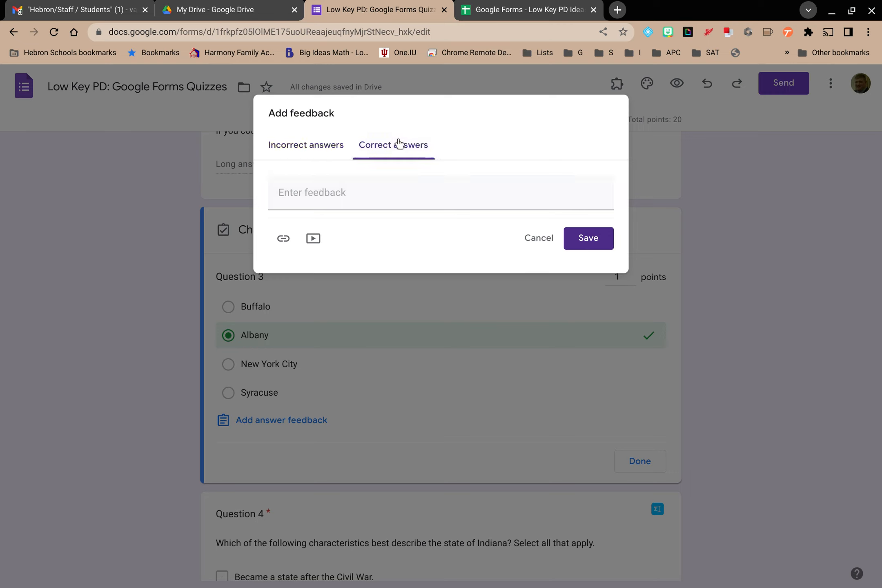
pyautogui.click(536, 238)
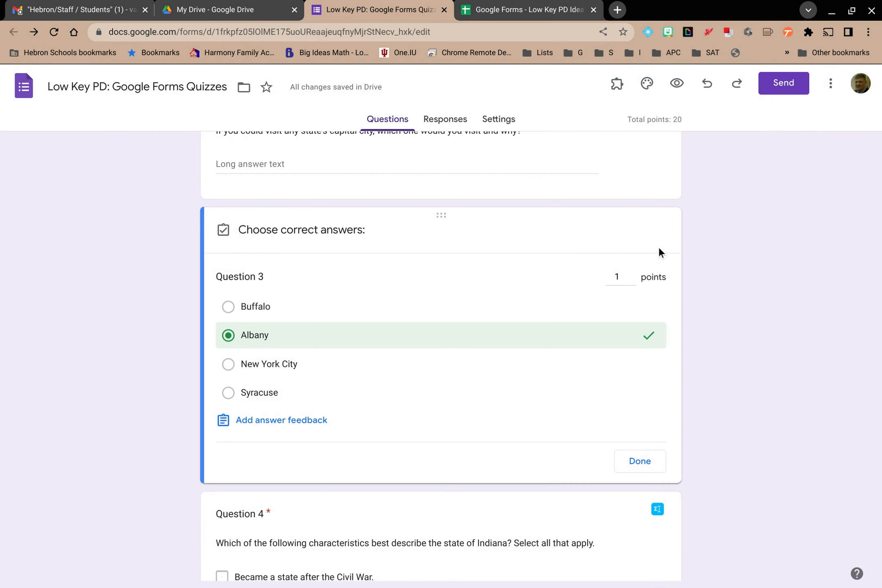
# Open Question 4's answer key and mark 'Part of the original Northwest Territory' and 'Known for auto, steel, and pharmaceutical industries' correct
pyautogui.scroll(-8, 775, 250)
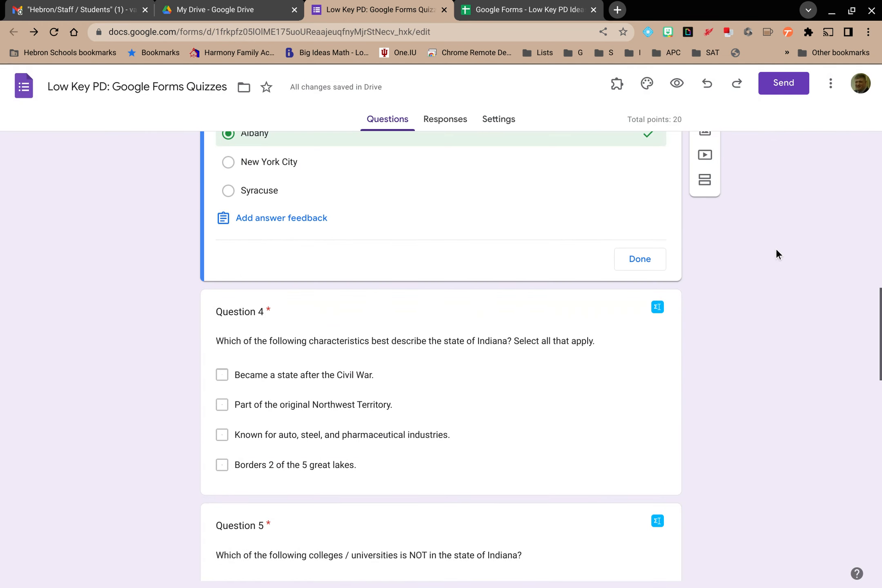
pyautogui.click(436, 241)
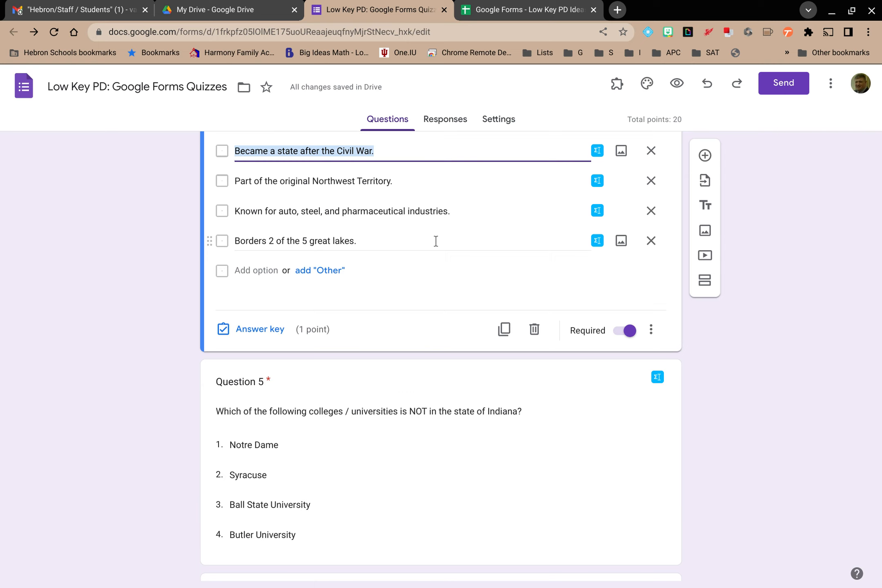
pyautogui.click(238, 417)
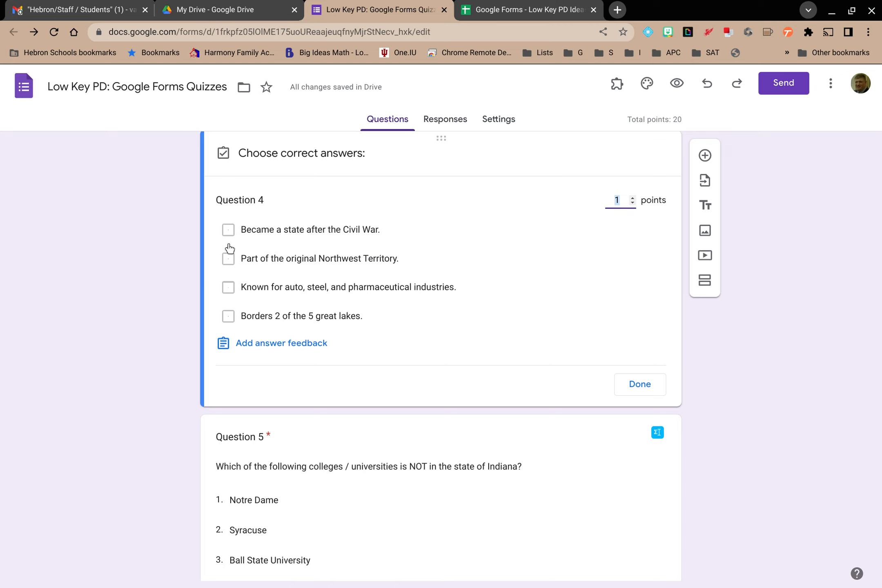
pyautogui.click(228, 258)
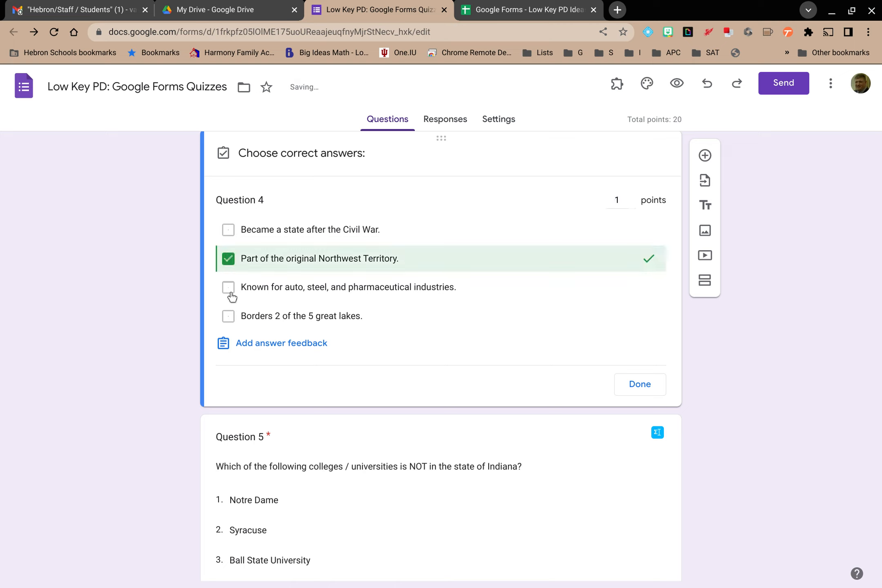
pyautogui.click(228, 287)
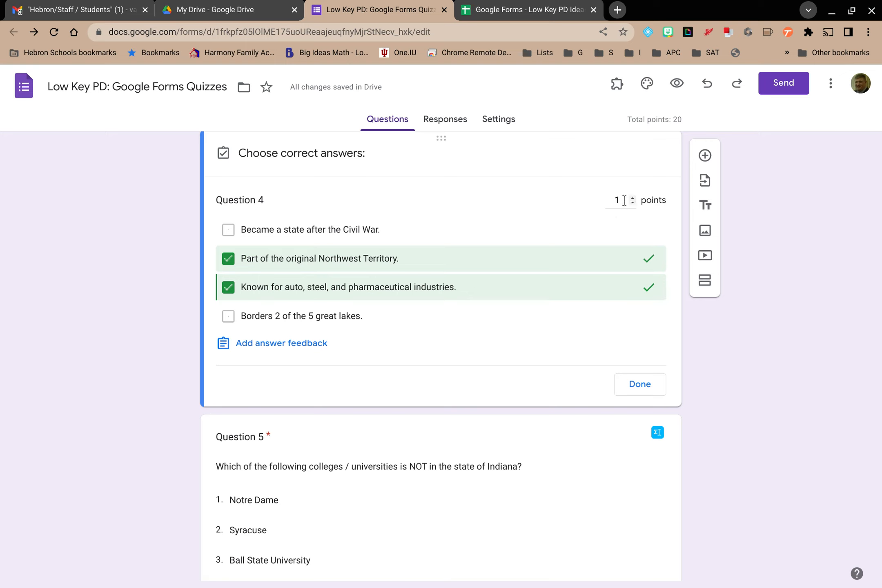
# Set Question 4's point value to 2 and close its answer key
pyautogui.click(632, 197)
pyautogui.click(632, 198)
pyautogui.click(633, 198)
pyautogui.click(633, 203)
pyautogui.click(640, 384)
# Open Question 5's answer key, mark Syracuse as the correct answer, and close it
pyautogui.scroll(-6, 782, 318)
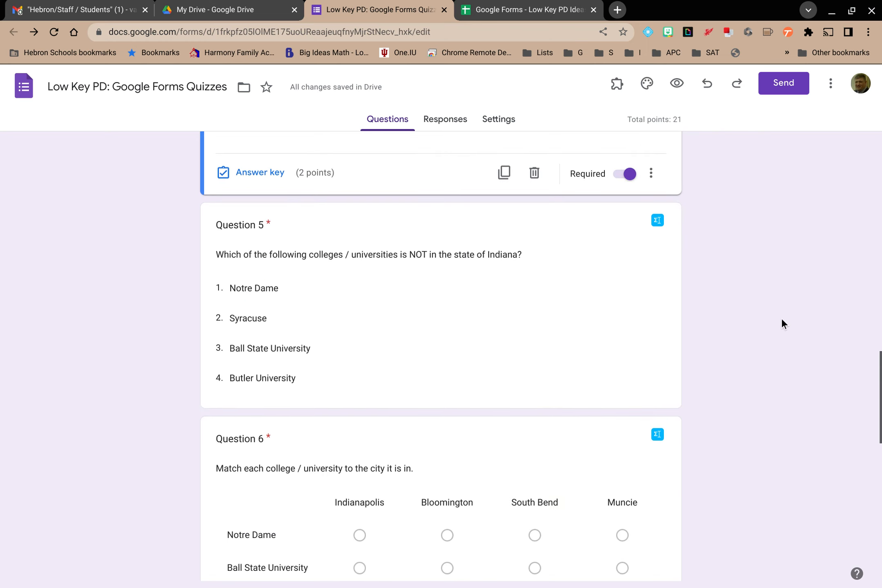
pyautogui.scroll(-2, 782, 318)
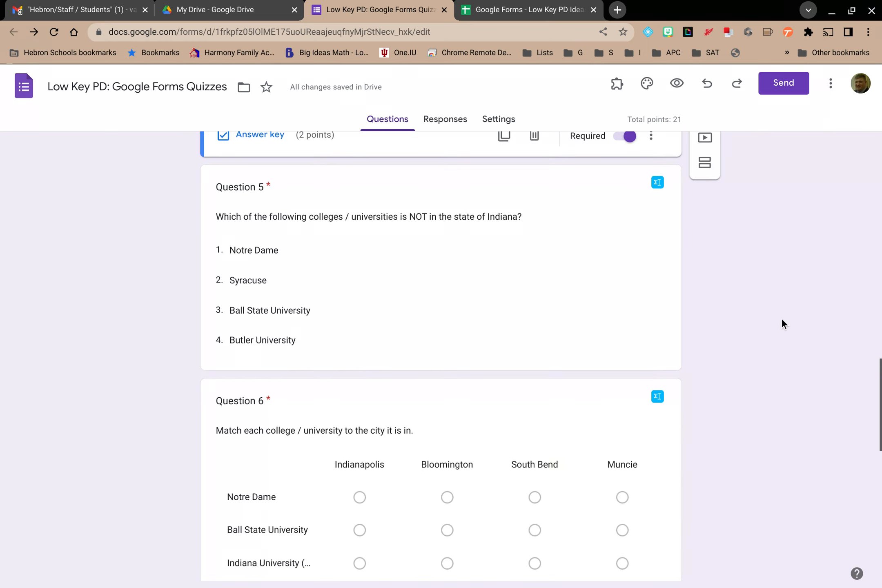
pyautogui.click(479, 250)
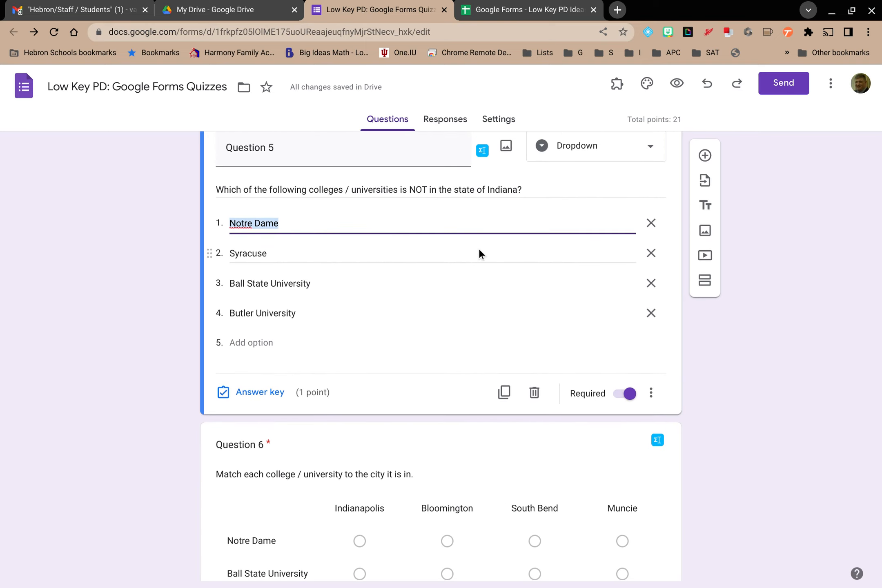
pyautogui.click(260, 391)
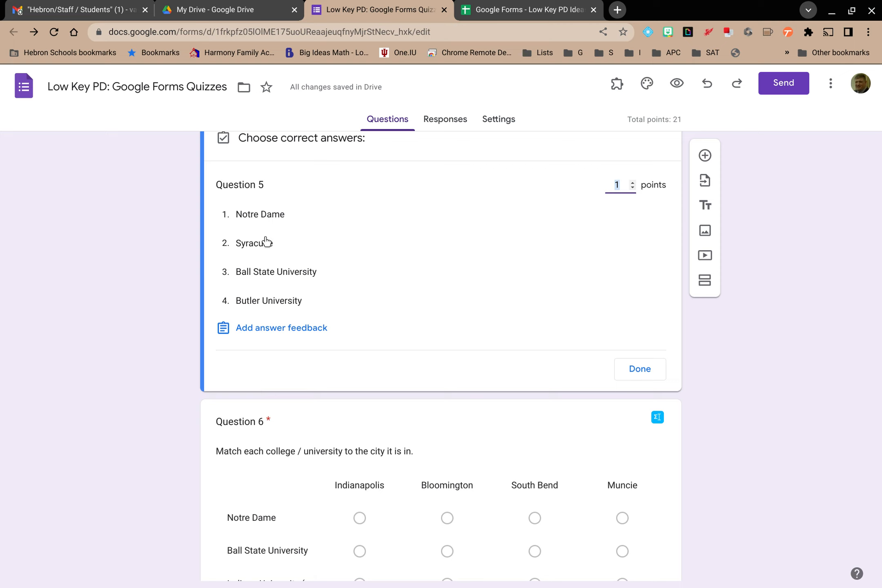
pyautogui.click(265, 246)
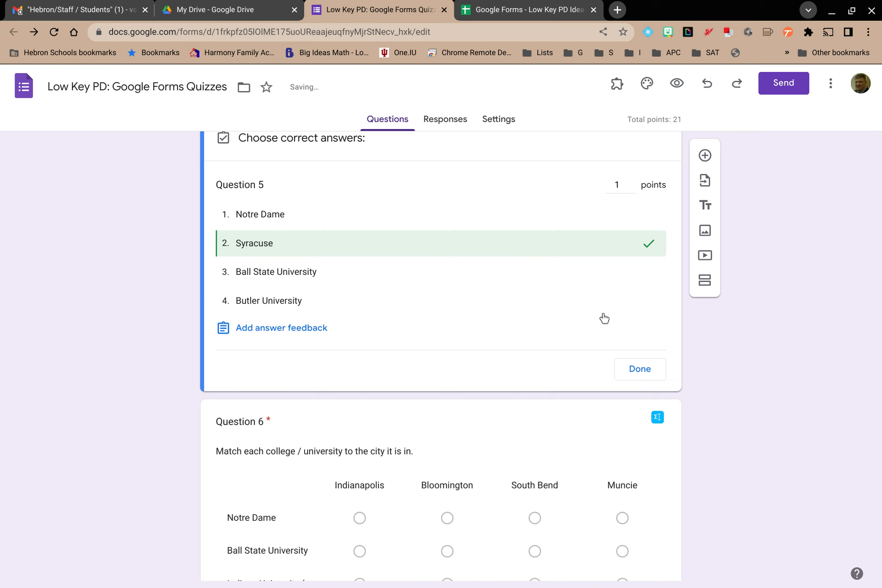
pyautogui.click(634, 366)
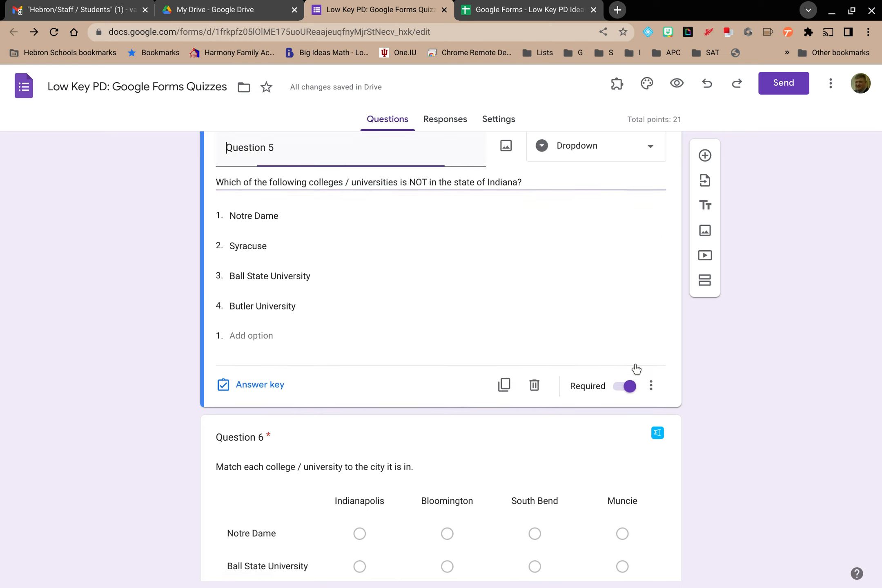
# Open and close Question 6's grid answer key to review its per-row points
pyautogui.scroll(-3, 635, 369)
pyautogui.scroll(-2, 635, 368)
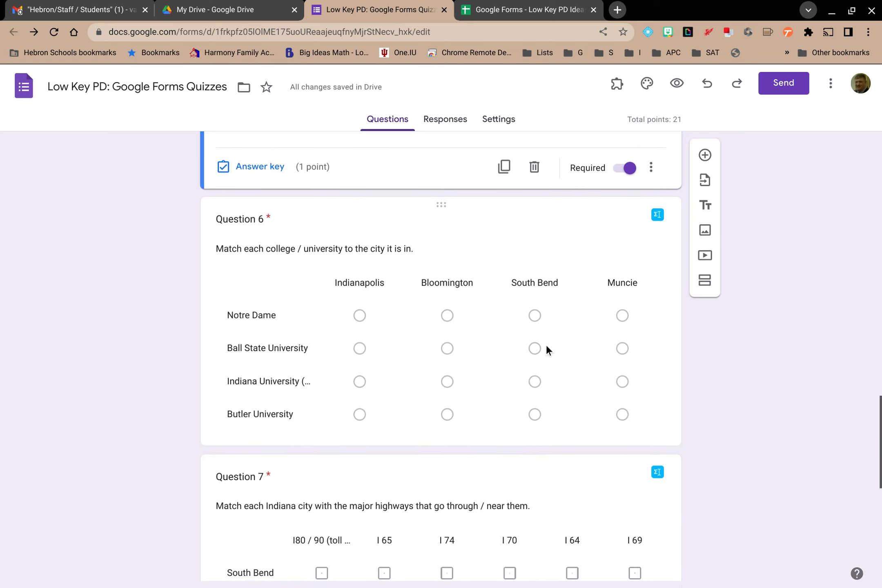
pyautogui.click(494, 341)
pyautogui.click(260, 419)
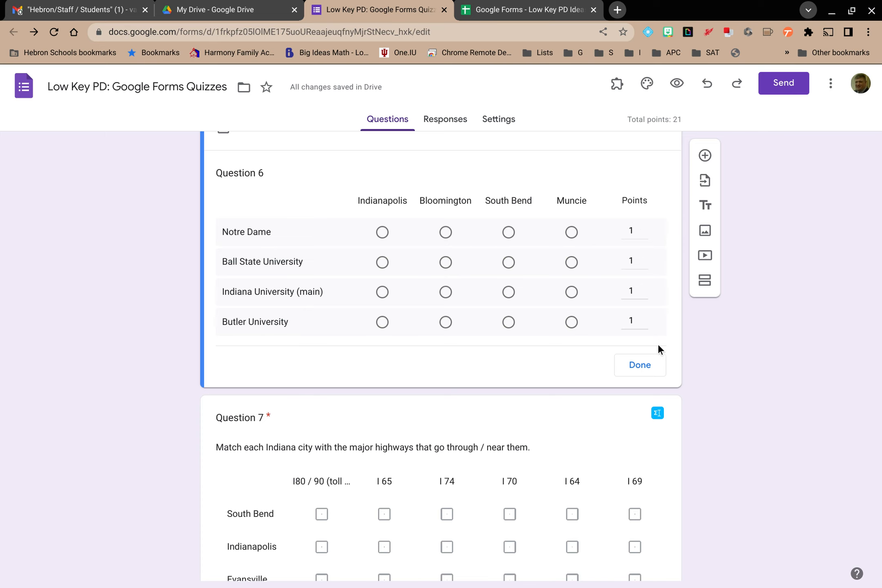
pyautogui.click(640, 365)
# Open and close Question 7's checkbox-grid answer key to review its per-row points
pyautogui.scroll(-4, 630, 374)
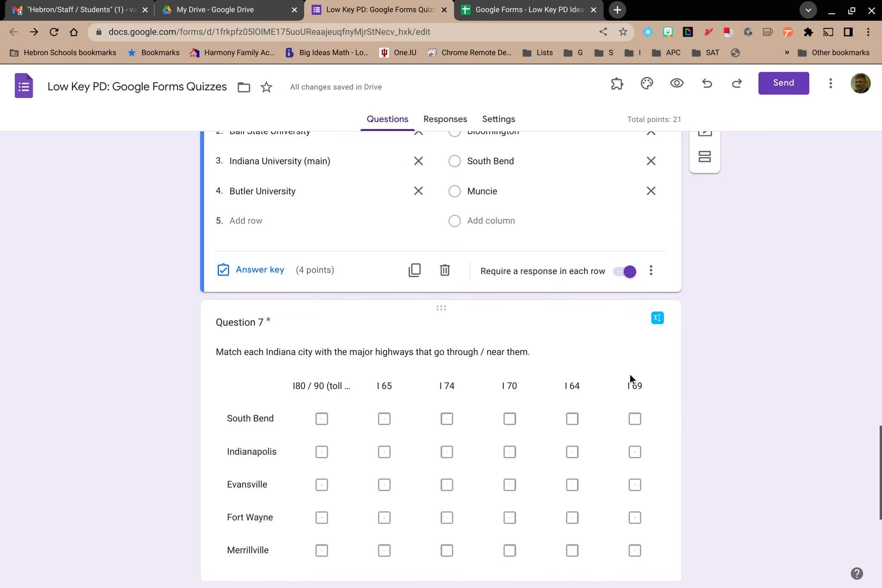
pyautogui.scroll(-1, 493, 429)
pyautogui.click(317, 429)
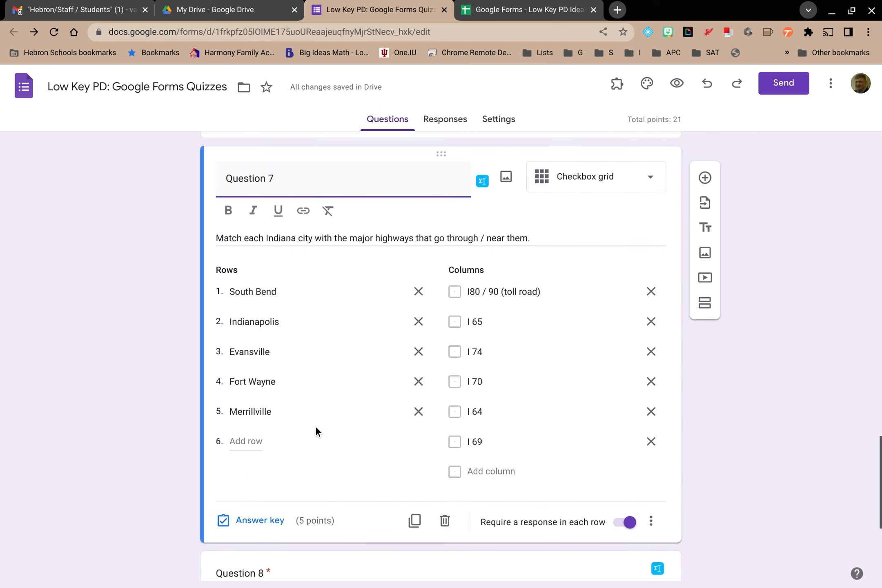
pyautogui.click(250, 520)
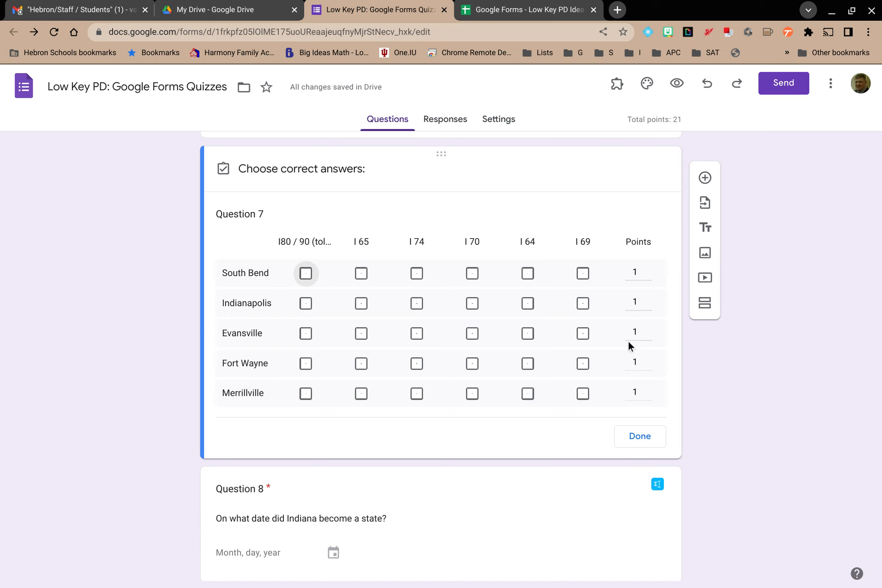
pyautogui.click(632, 437)
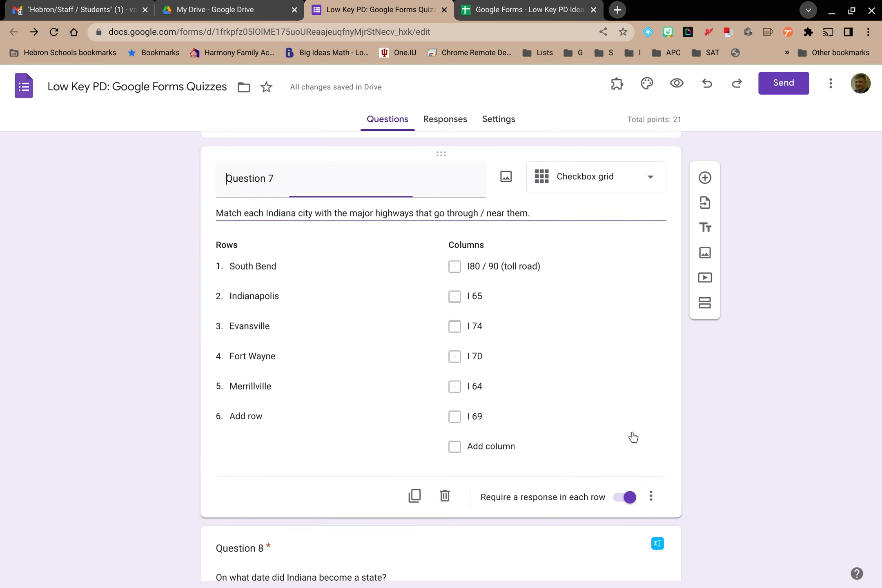
# Open and close Question 8's date-question answer key for feedback and points, twice
pyautogui.scroll(-5, 577, 442)
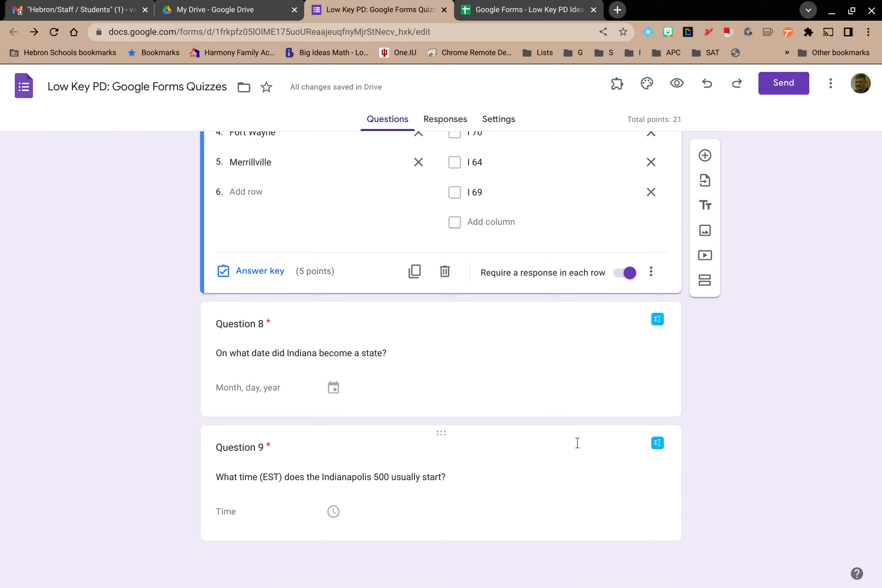
pyautogui.click(512, 373)
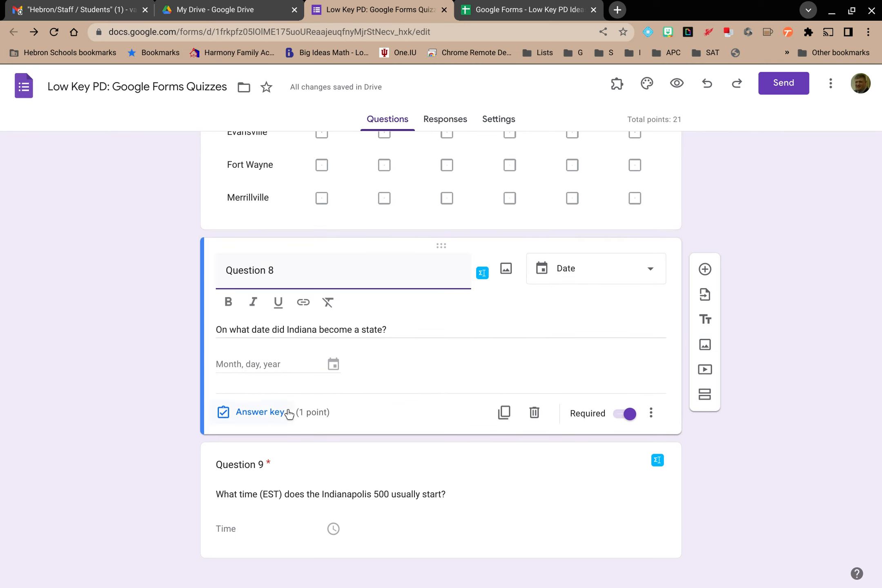
pyautogui.click(275, 416)
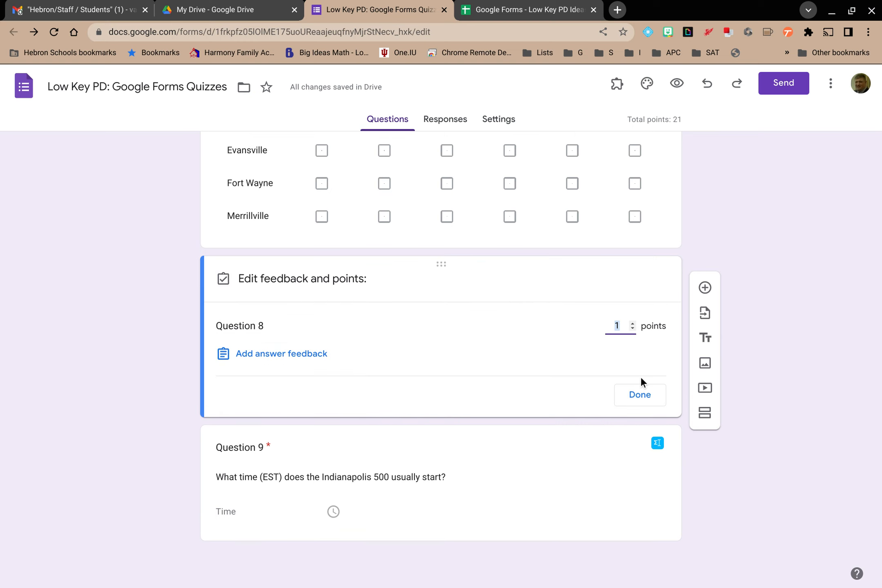
pyautogui.click(640, 394)
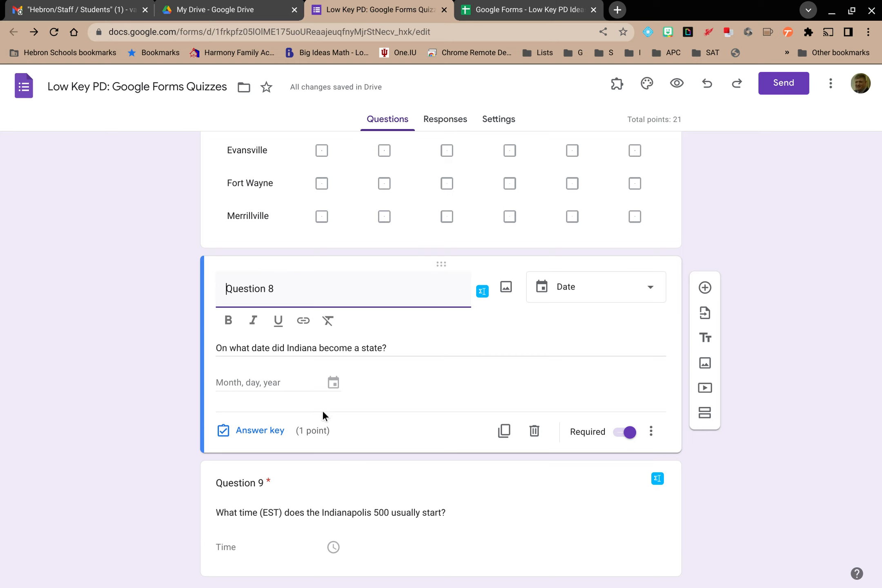
pyautogui.click(263, 433)
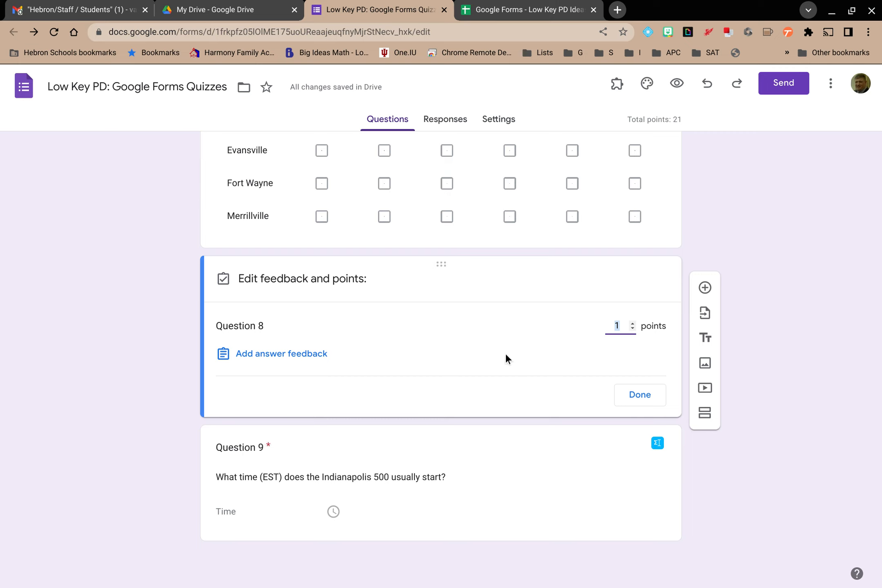
pyautogui.click(640, 395)
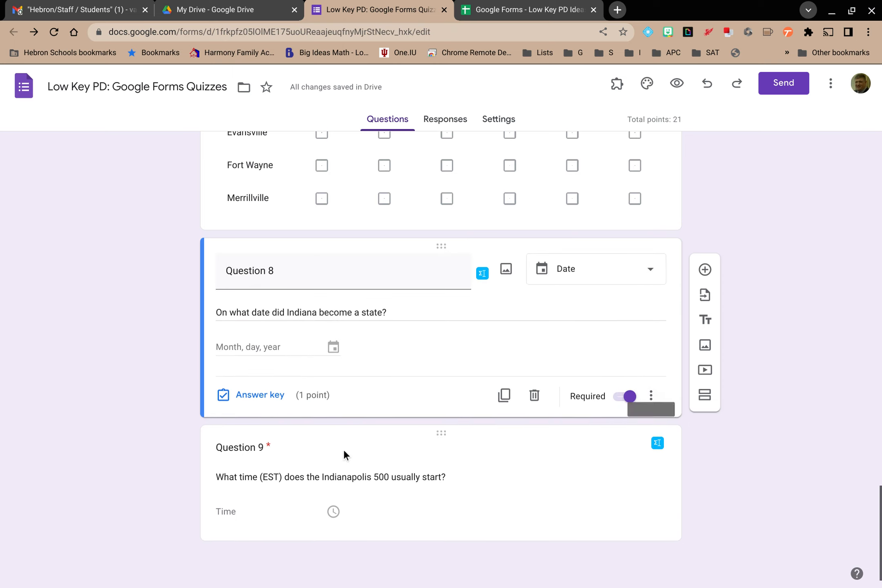
# Open Question 9's time-question answer key for feedback and points
pyautogui.click(315, 463)
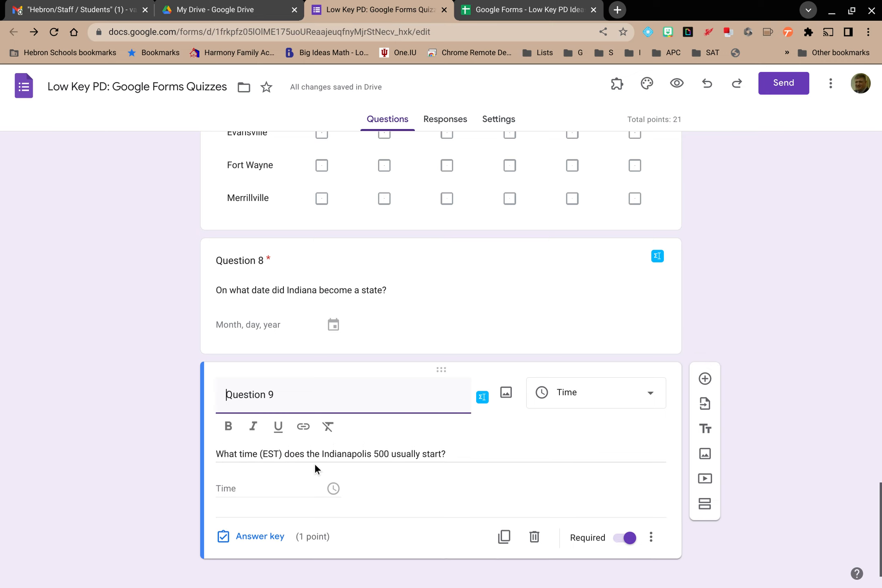
pyautogui.click(250, 539)
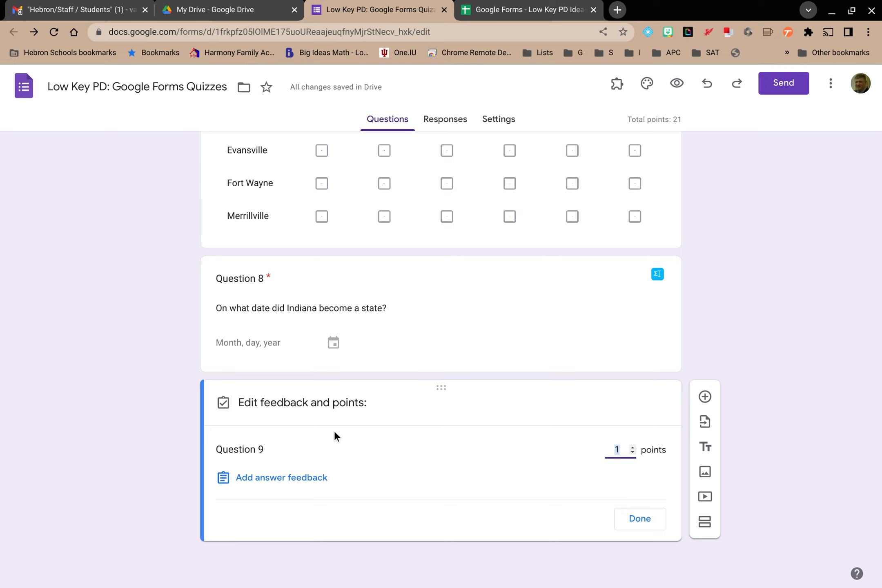
pyautogui.click(408, 399)
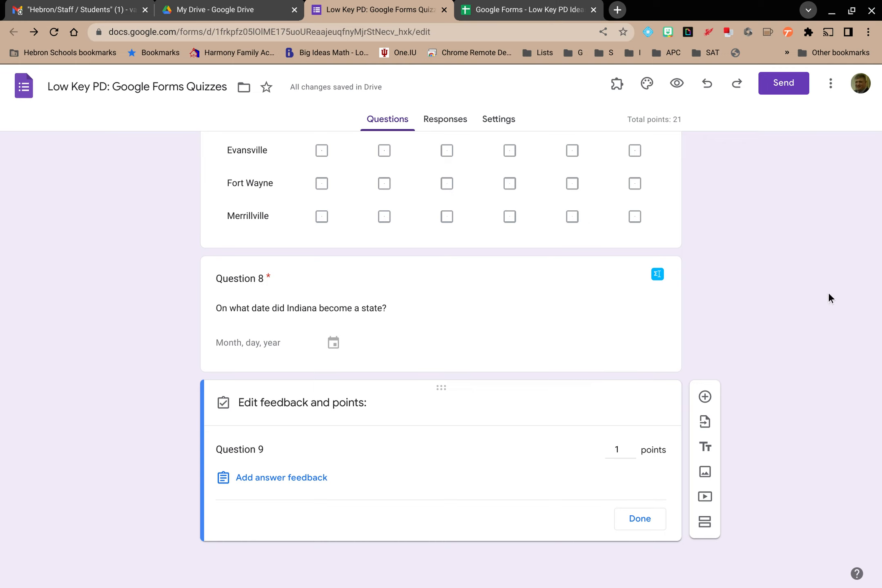